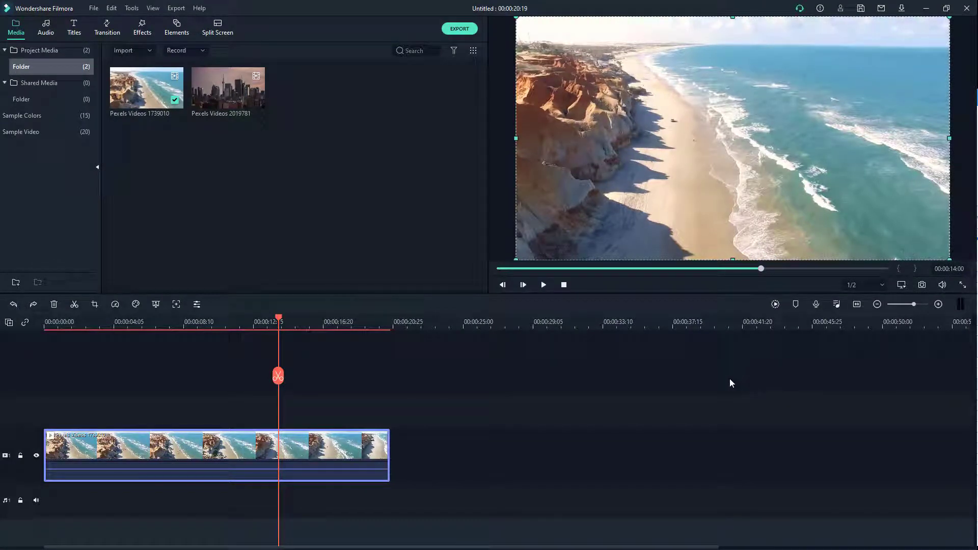
# Step: Open the manual adjustments of Advanced Color Correction for the beach clip on the timeline
pyautogui.rightClick(219, 476)
pyautogui.click(225, 467)
pyautogui.doubleClick(263, 448)
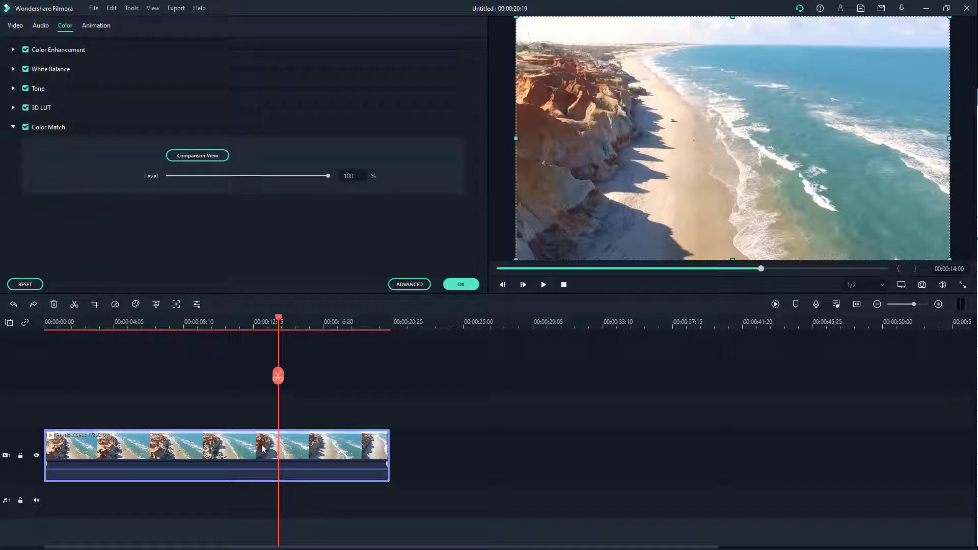
pyautogui.click(412, 285)
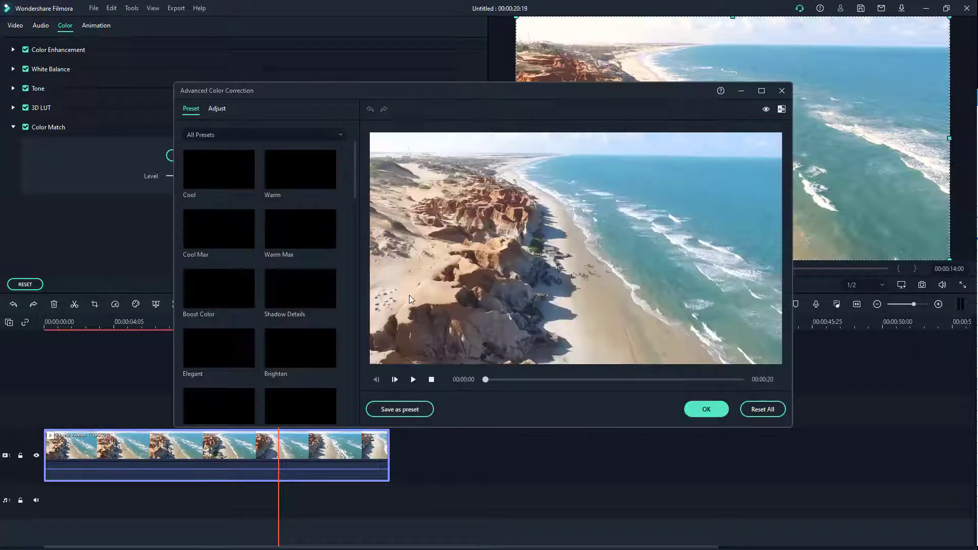
pyautogui.click(216, 108)
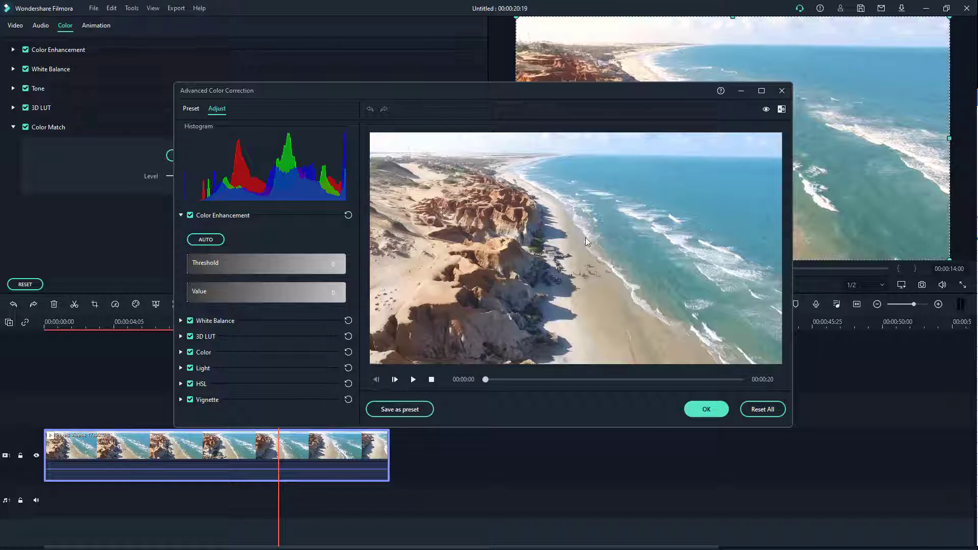
# Step: Play part of the clip in the correction preview and move its playhead to the 12-second frame
pyautogui.click(412, 380)
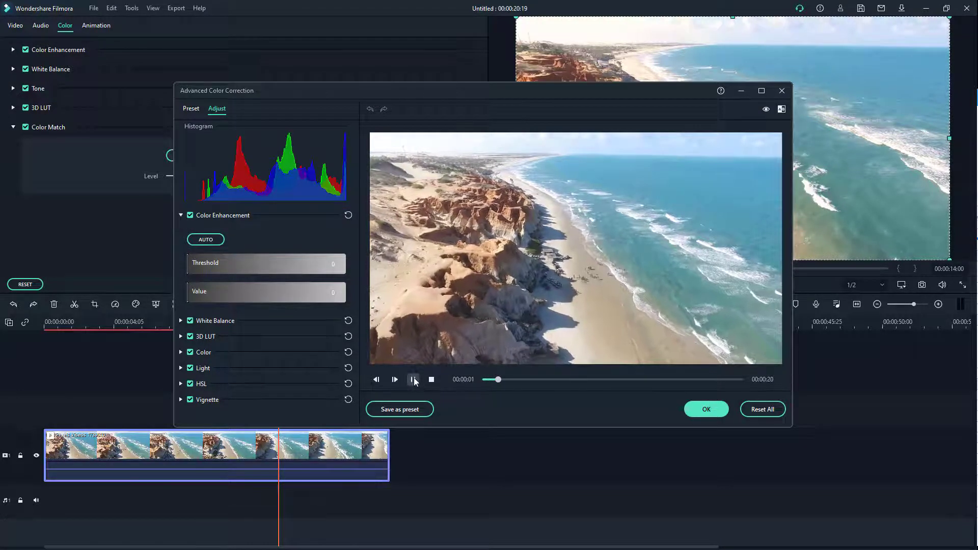
pyautogui.click(413, 379)
pyautogui.click(567, 380)
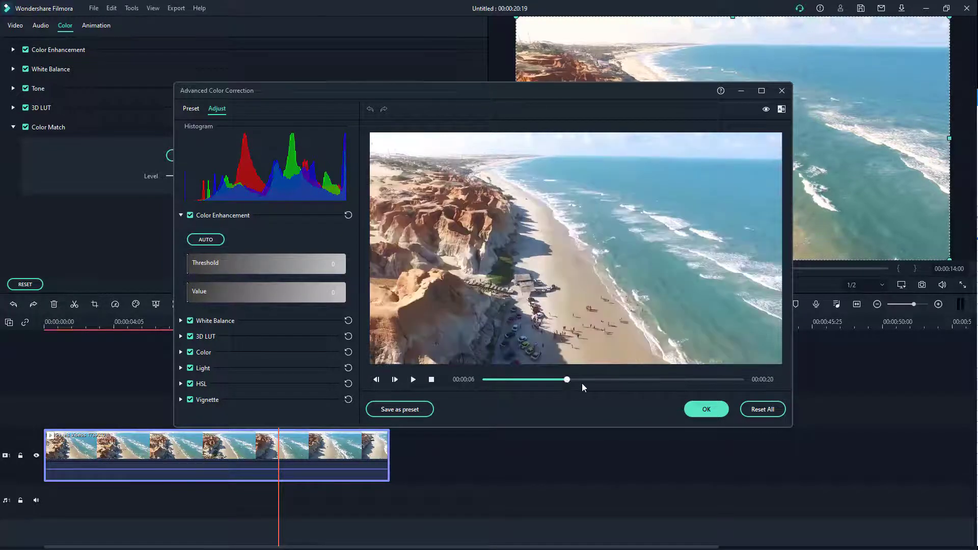
pyautogui.click(643, 380)
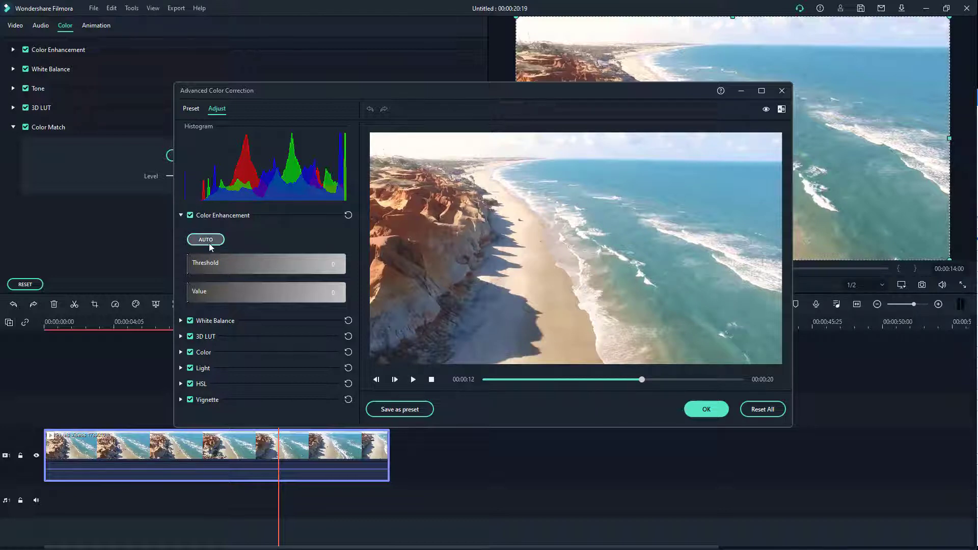
# Step: Apply automatic Color Enhancement, and adjust its Threshold to 26 and its Value to 65
pyautogui.click(209, 243)
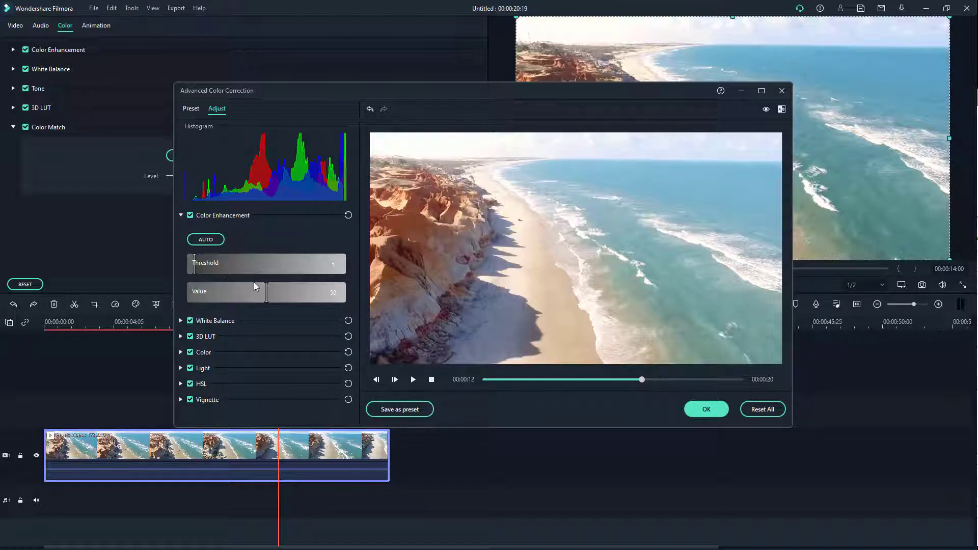
pyautogui.moveTo(201, 263); pyautogui.dragTo(242, 273)
pyautogui.moveTo(286, 296); pyautogui.dragTo(229, 273)
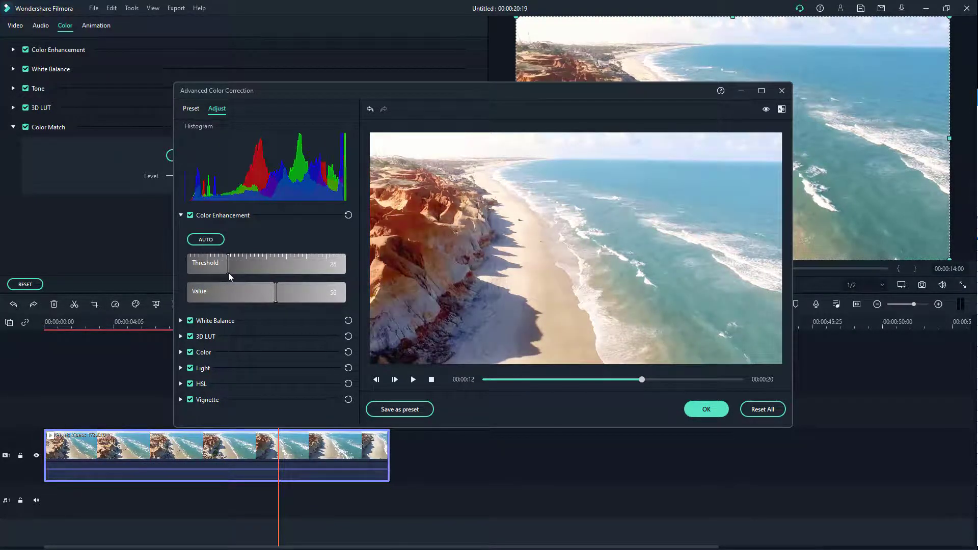
pyautogui.moveTo(282, 295)
pyautogui.mouseDown()
pyautogui.moveTo(261, 296)
pyautogui.moveTo(302, 299)
pyautogui.moveTo(290, 301)
pyautogui.mouseUp()
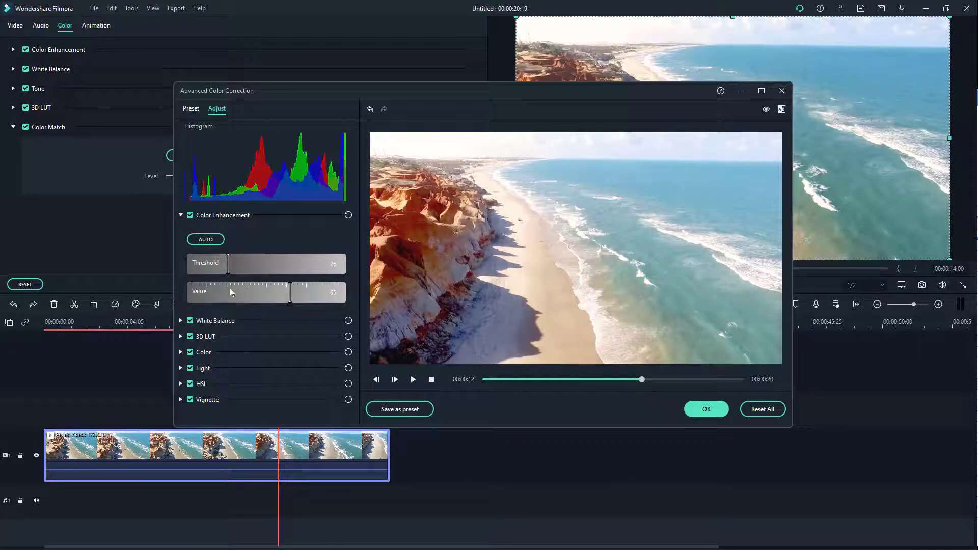
# Step: Compare the clip with and without Color Enhancement by switching it off and on, leaving it enabled
pyautogui.click(190, 216)
pyautogui.click(190, 216)
pyautogui.click(189, 218)
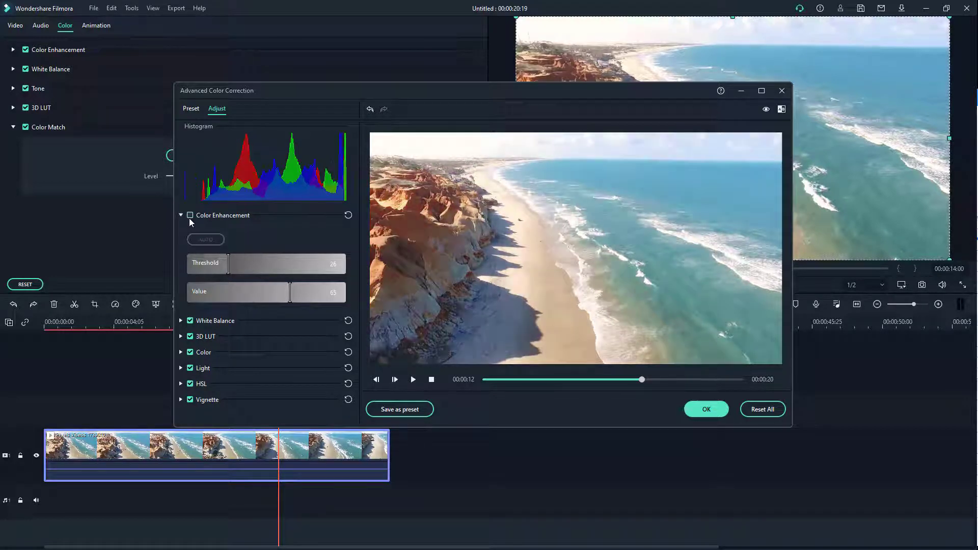
pyautogui.click(191, 218)
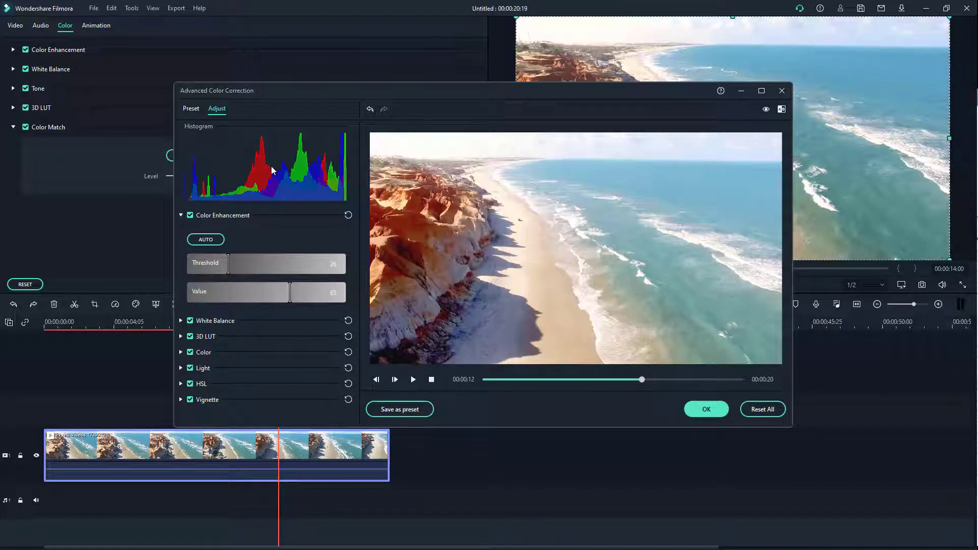
# Step: Set the White Balance to a Temperature of about -18 and a Tint of 13.09
pyautogui.click(181, 215)
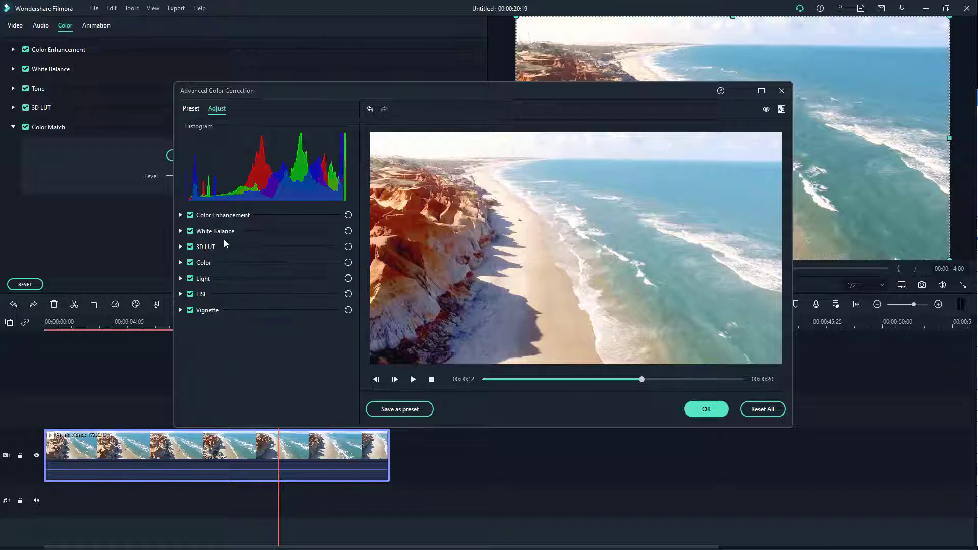
pyautogui.click(181, 230)
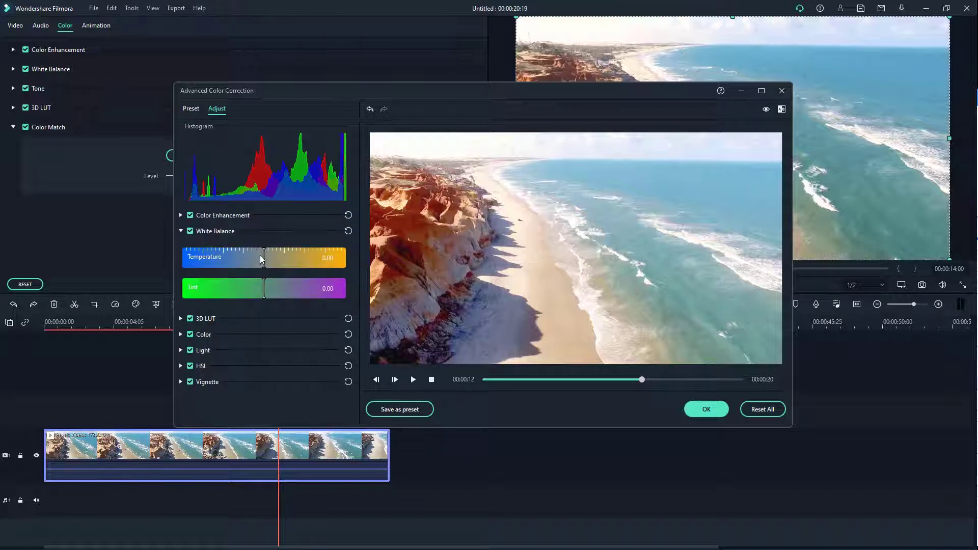
pyautogui.moveTo(265, 259); pyautogui.dragTo(306, 296)
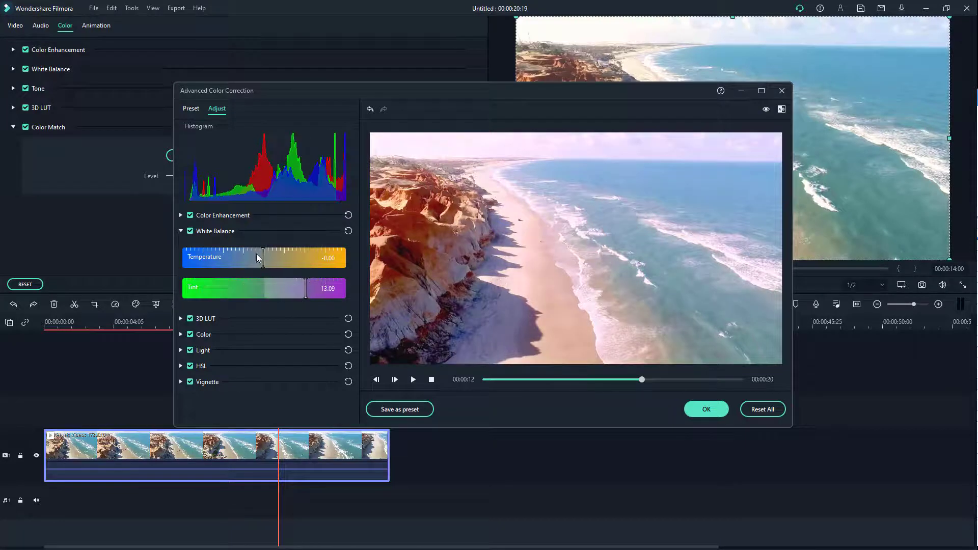
pyautogui.moveTo(256, 254); pyautogui.dragTo(219, 267)
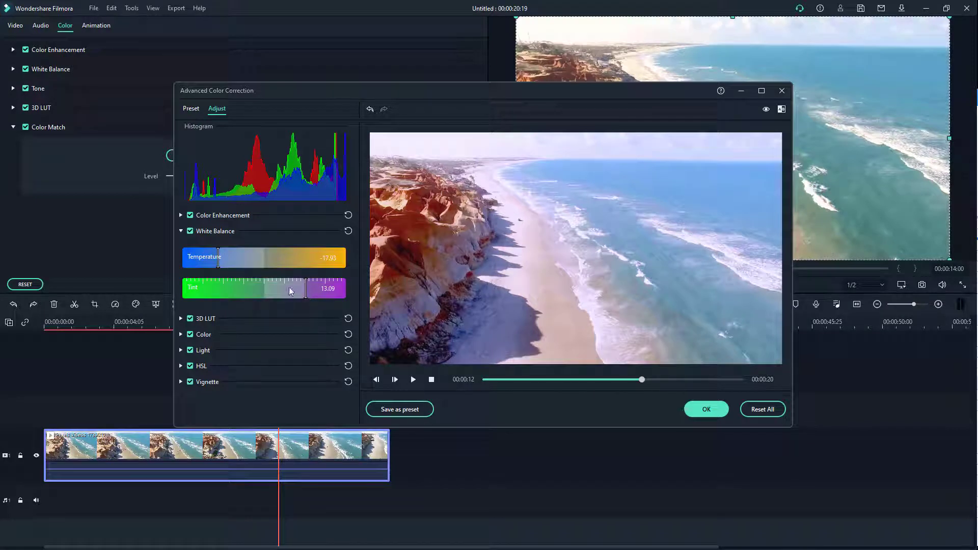
pyautogui.click(181, 231)
# Step: Try the Batman and Game of Thrones 3D LUTs on the clip, and set the LUT back to None
pyautogui.click(181, 246)
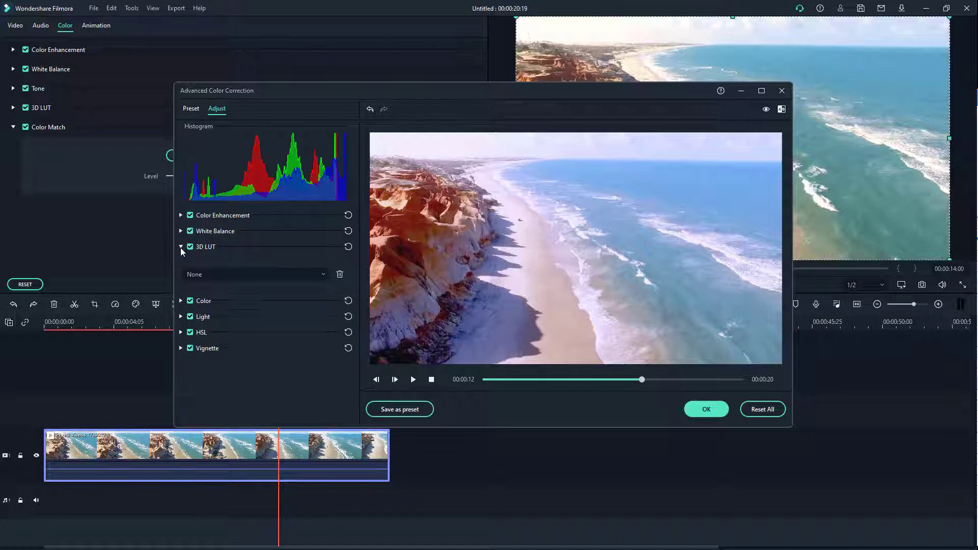
pyautogui.click(313, 274)
pyautogui.click(270, 363)
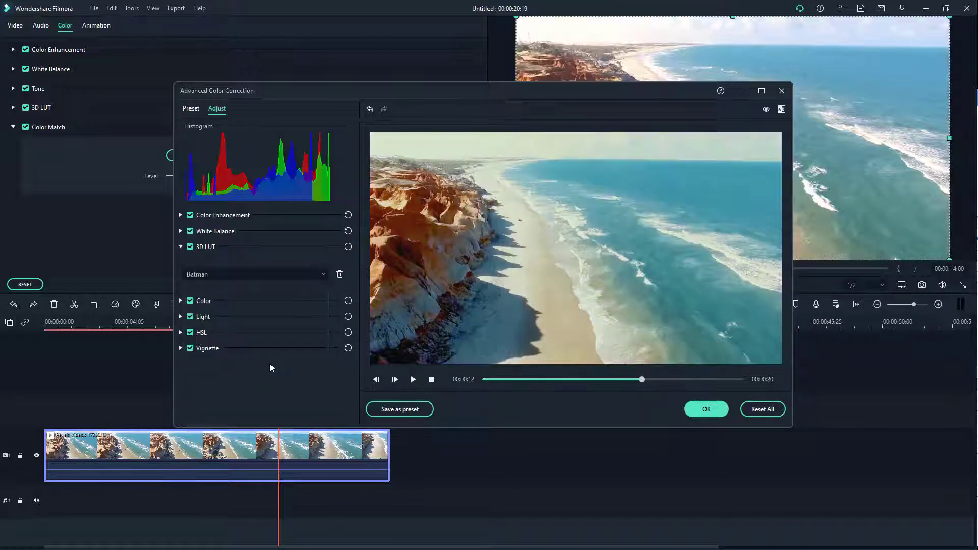
pyautogui.click(260, 274)
pyautogui.click(249, 408)
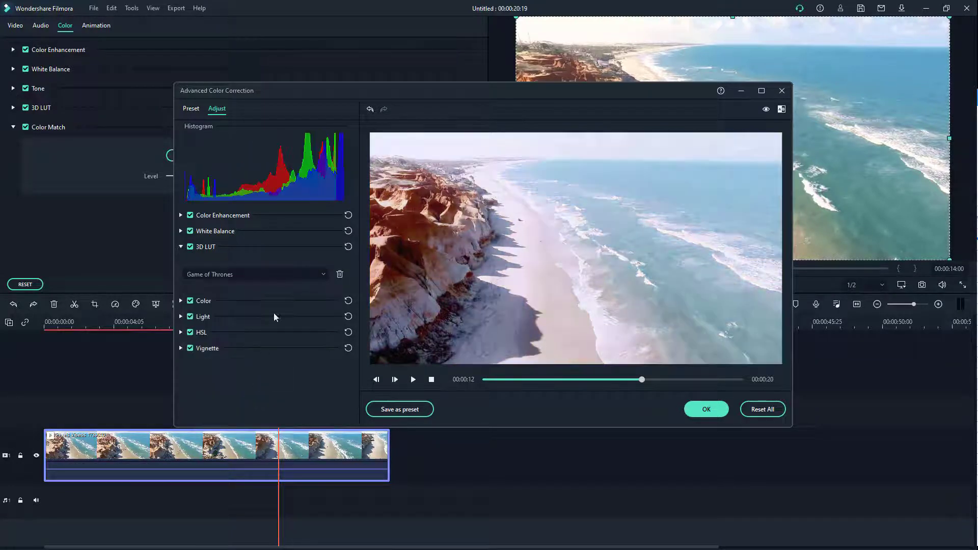
pyautogui.click(292, 273)
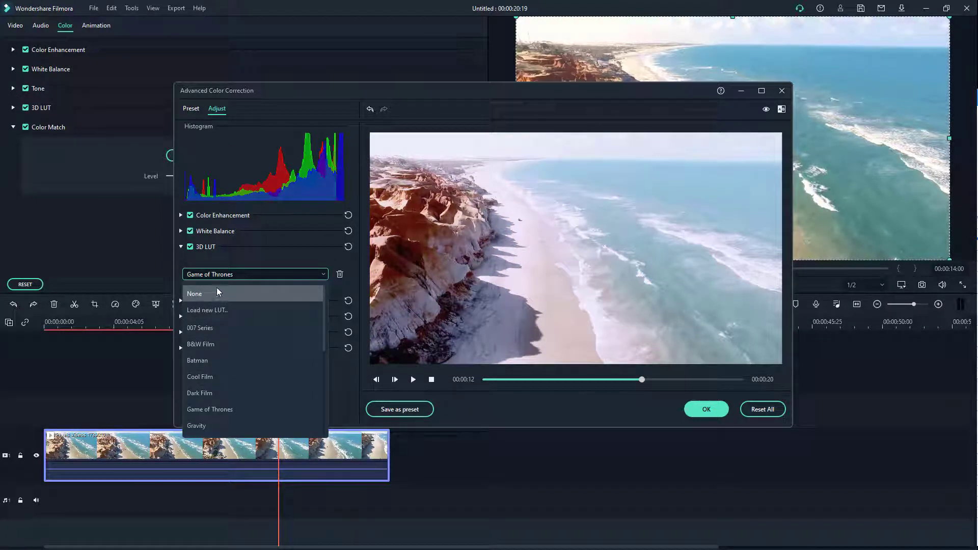
pyautogui.click(228, 294)
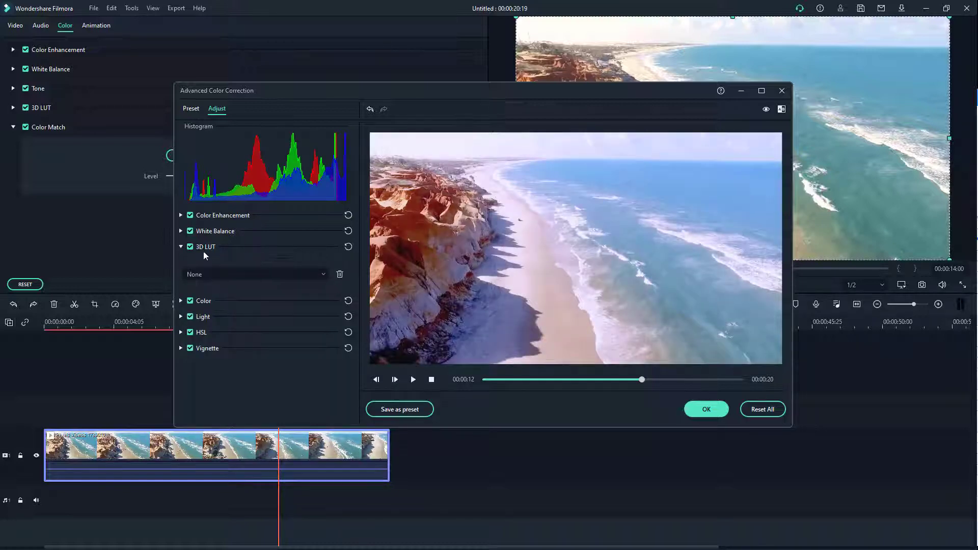
# Step: Disable the 3D LUT correction and set the Contrast to 50 in the Color adjustments
pyautogui.click(190, 247)
pyautogui.click(181, 301)
pyautogui.scroll(-2, 264, 270)
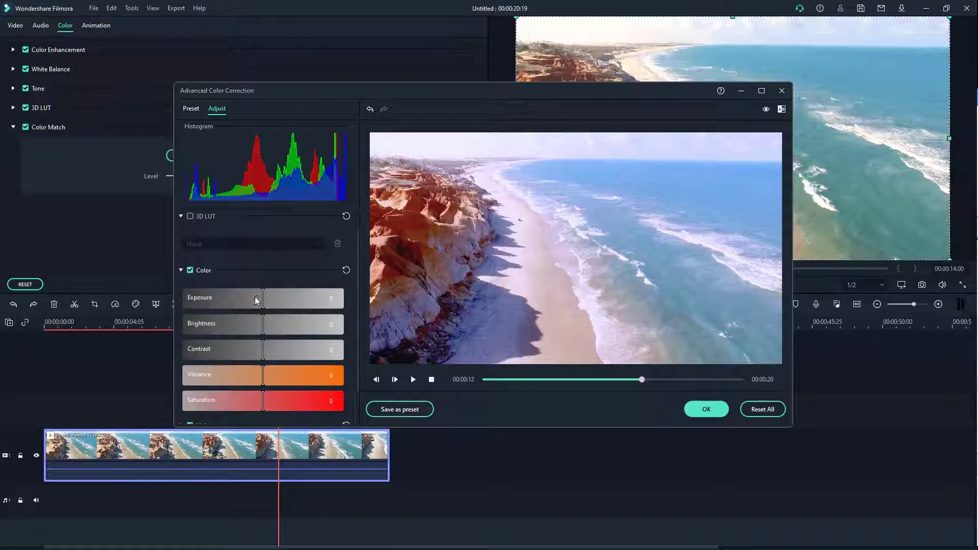
pyautogui.moveTo(261, 256); pyautogui.dragTo(264, 292)
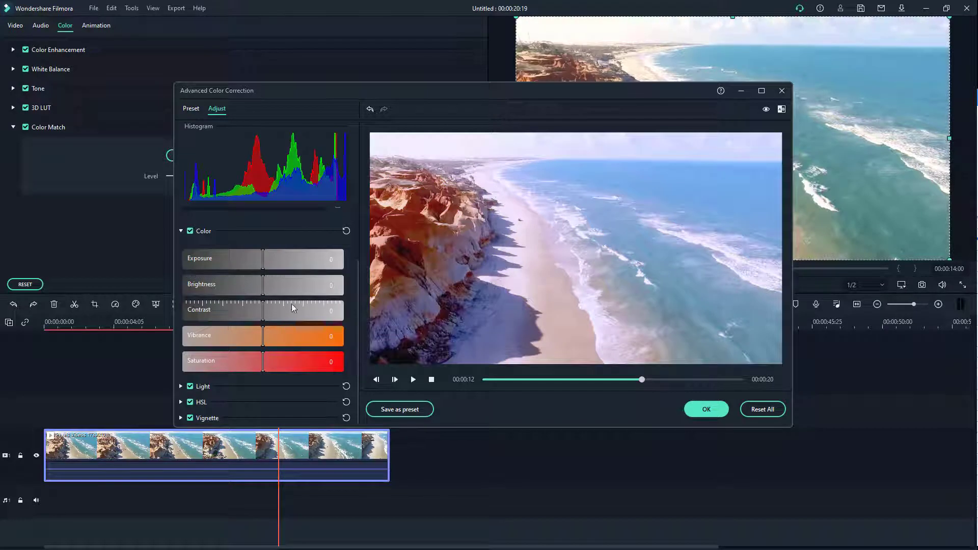
pyautogui.moveTo(263, 311); pyautogui.dragTo(305, 320)
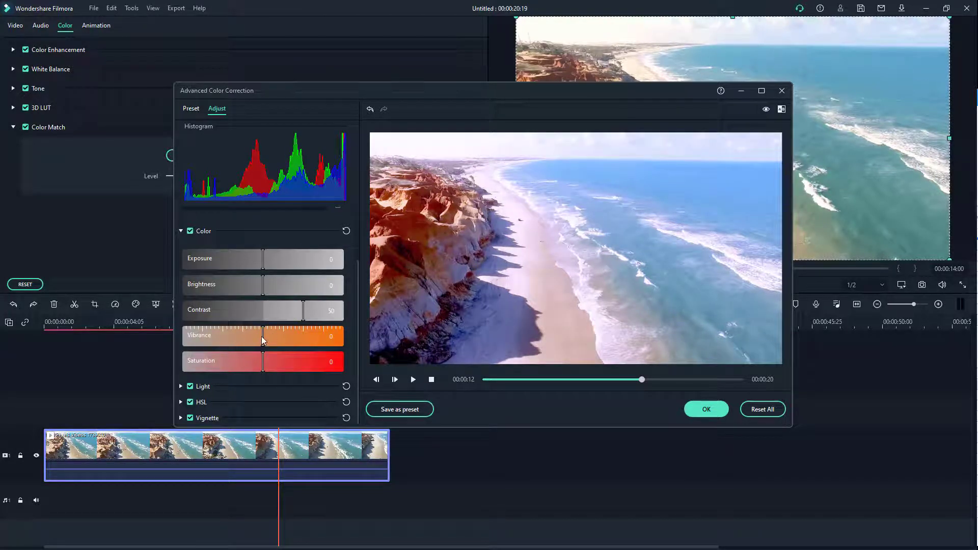
# Step: Compare the effects of Vibrance and Saturation by raising each in turn to 100
pyautogui.moveTo(262, 337); pyautogui.dragTo(356, 370)
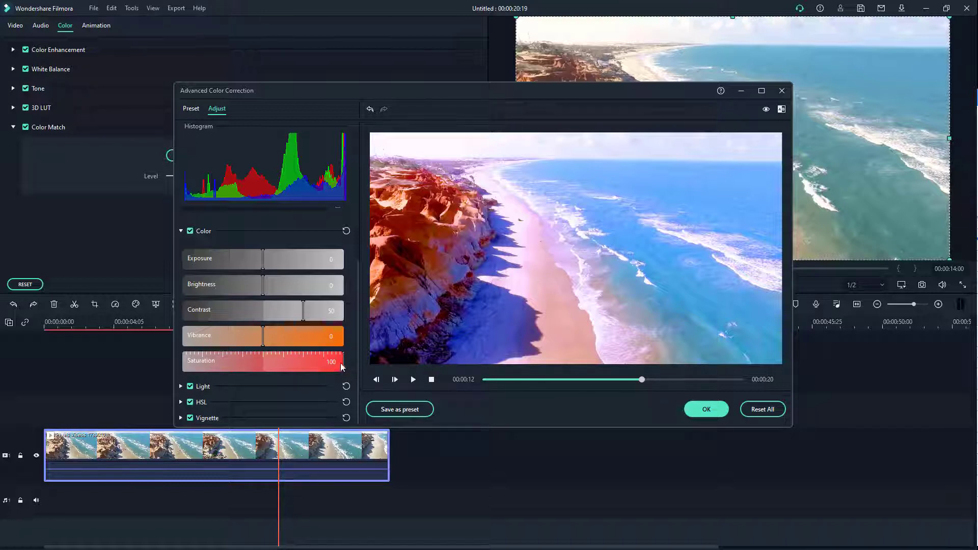
pyautogui.moveTo(338, 363); pyautogui.dragTo(263, 369)
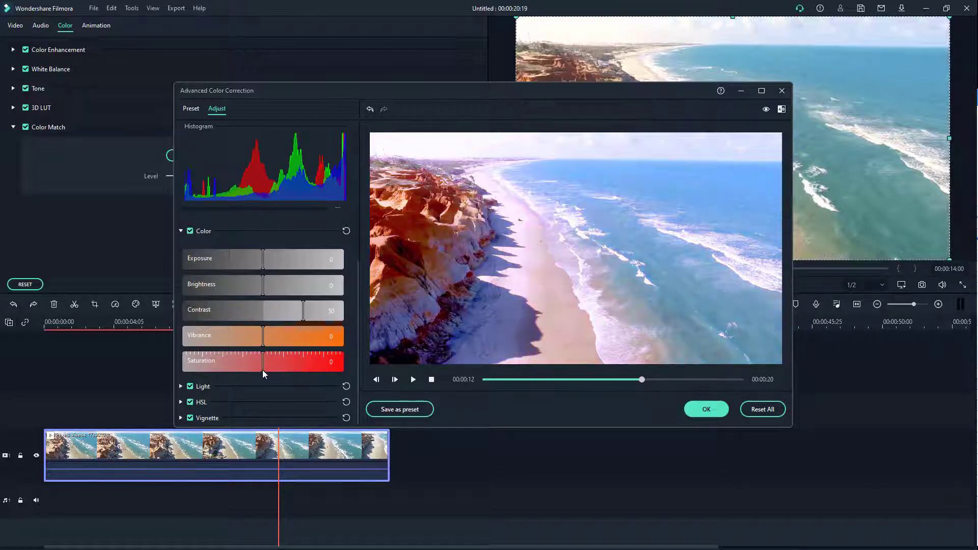
pyautogui.moveTo(264, 334); pyautogui.dragTo(357, 340)
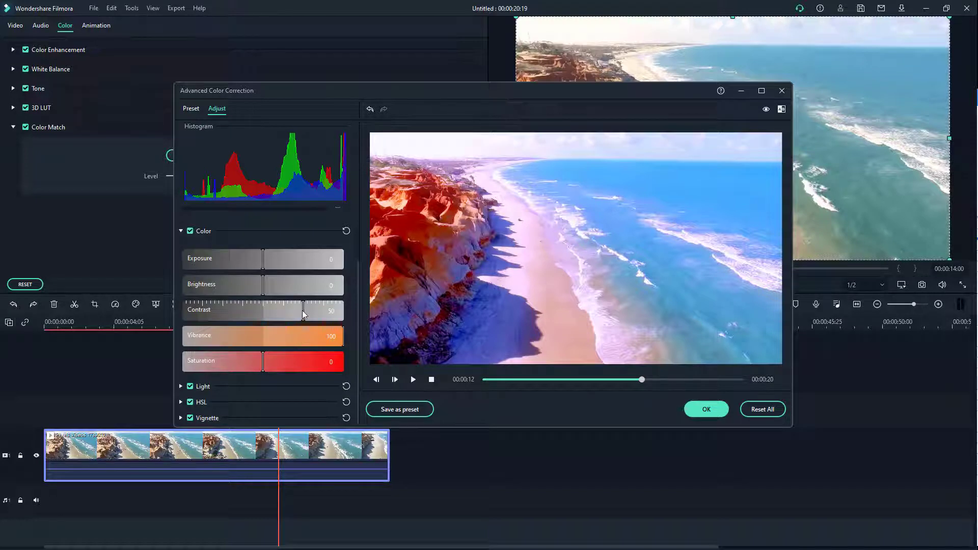
pyautogui.moveTo(319, 334); pyautogui.dragTo(317, 339)
pyautogui.moveTo(246, 340); pyautogui.dragTo(430, 342)
pyautogui.click(264, 360)
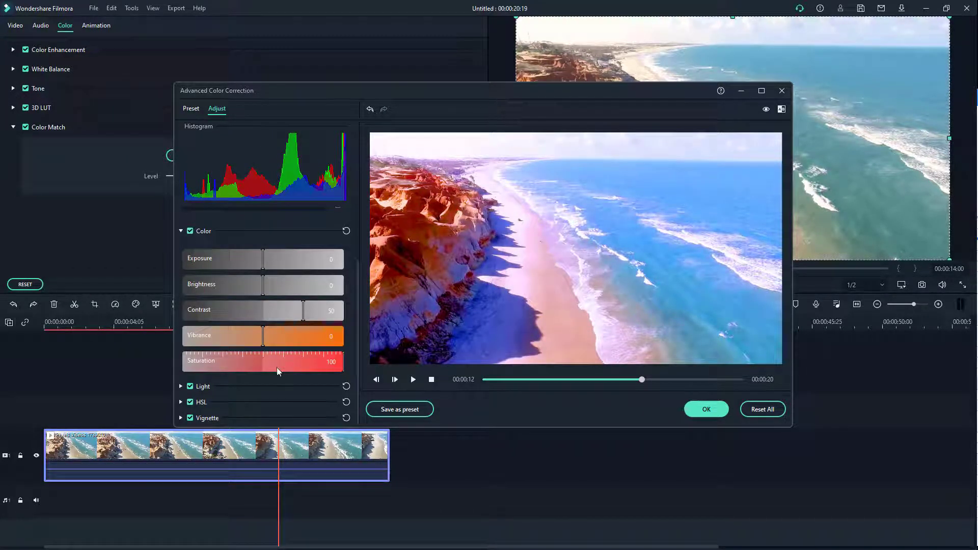
# Step: Set the Vibrance to 43 and the Saturation to -24 in the Color adjustments
pyautogui.moveTo(276, 368); pyautogui.dragTo(296, 344)
pyautogui.moveTo(242, 371); pyautogui.dragTo(244, 367)
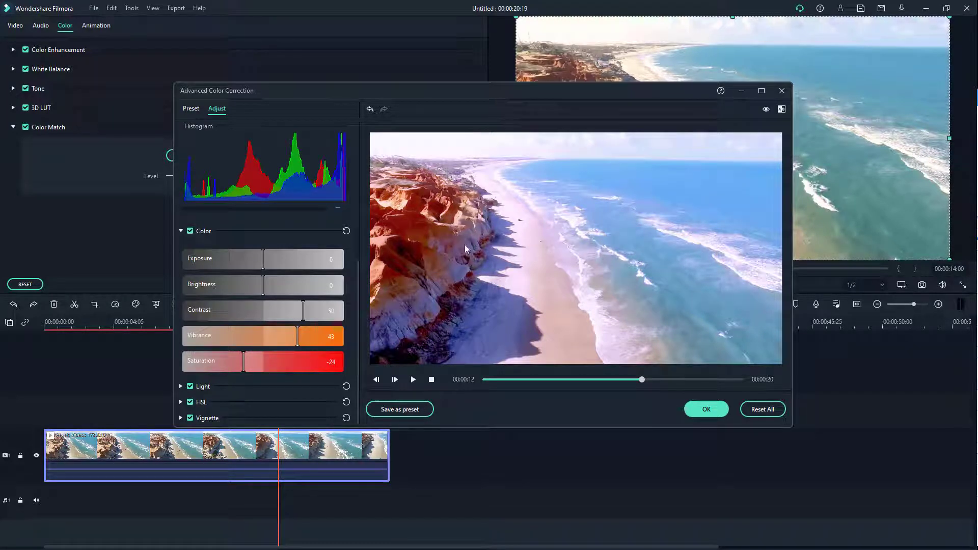
pyautogui.click(182, 231)
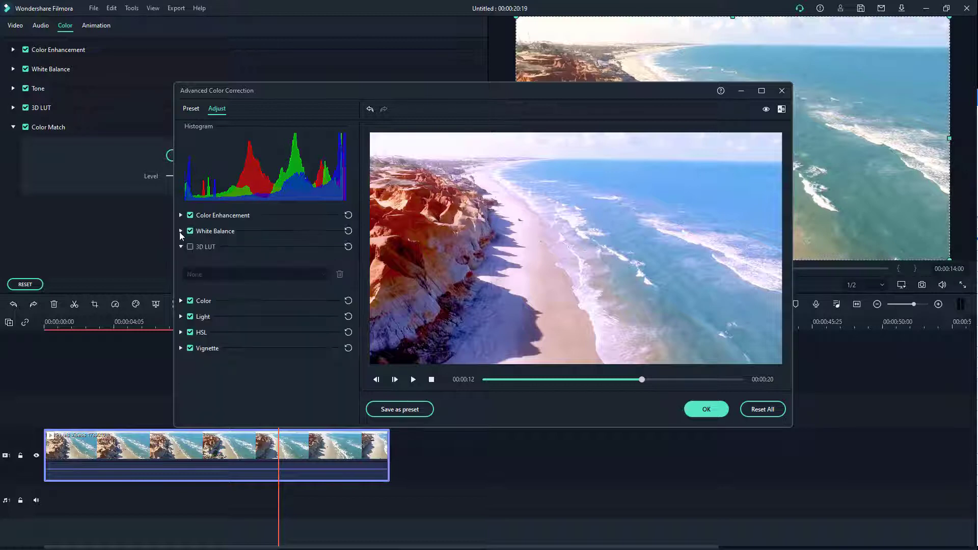
# Step: Lower the Highlights to -100 in the Light adjustments
pyautogui.click(181, 316)
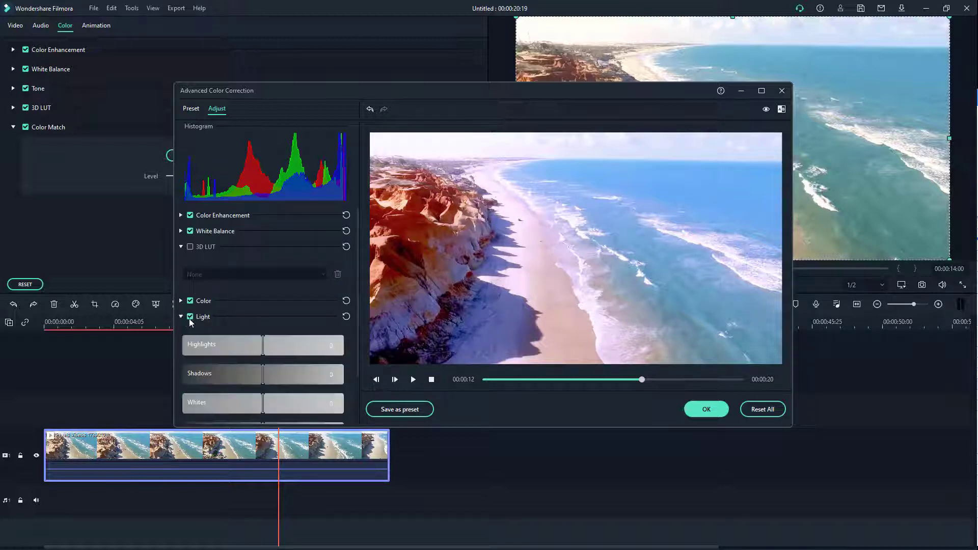
pyautogui.scroll(-1, 245, 319)
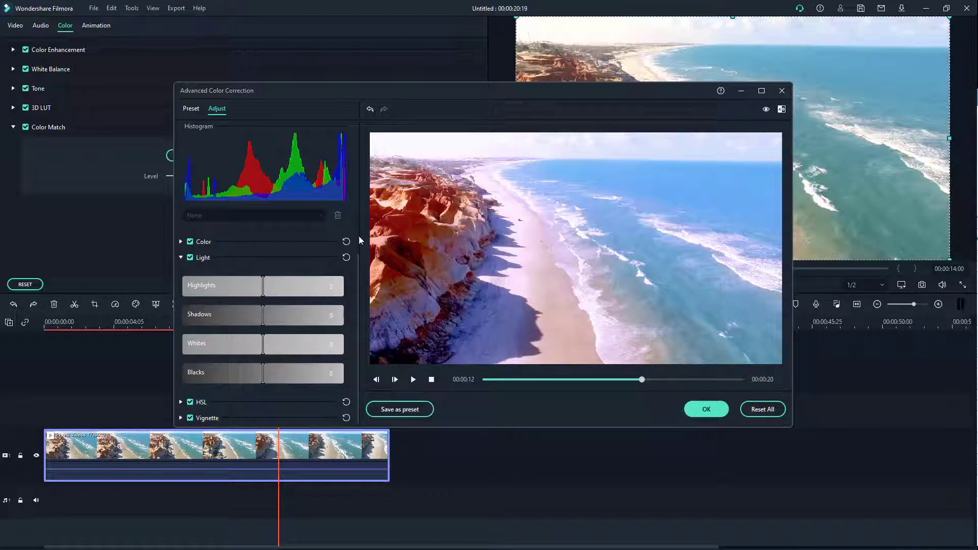
pyautogui.moveTo(264, 288); pyautogui.dragTo(184, 288)
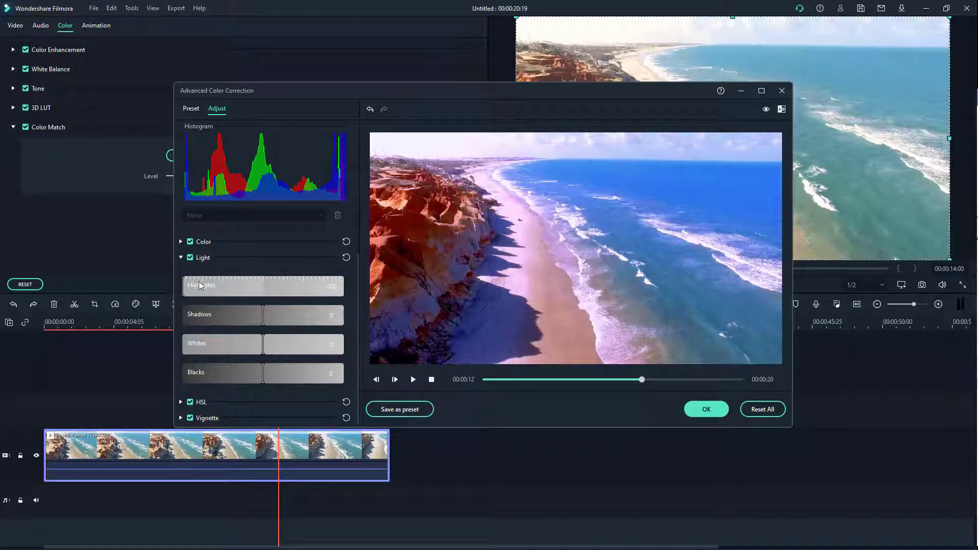
pyautogui.moveTo(184, 286); pyautogui.dragTo(159, 283)
pyautogui.moveTo(184, 289)
pyautogui.mouseDown()
pyautogui.moveTo(194, 284)
pyautogui.moveTo(185, 295)
pyautogui.mouseUp()
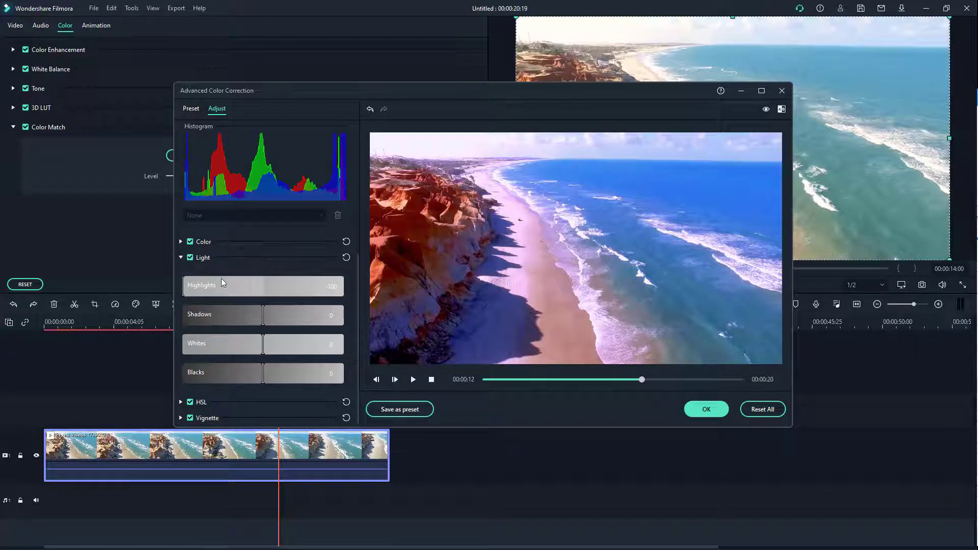
# Step: Set the Shadows to about 36, the Whites to about 2 and the Blacks to about 38
pyautogui.moveTo(263, 317); pyautogui.dragTo(291, 331)
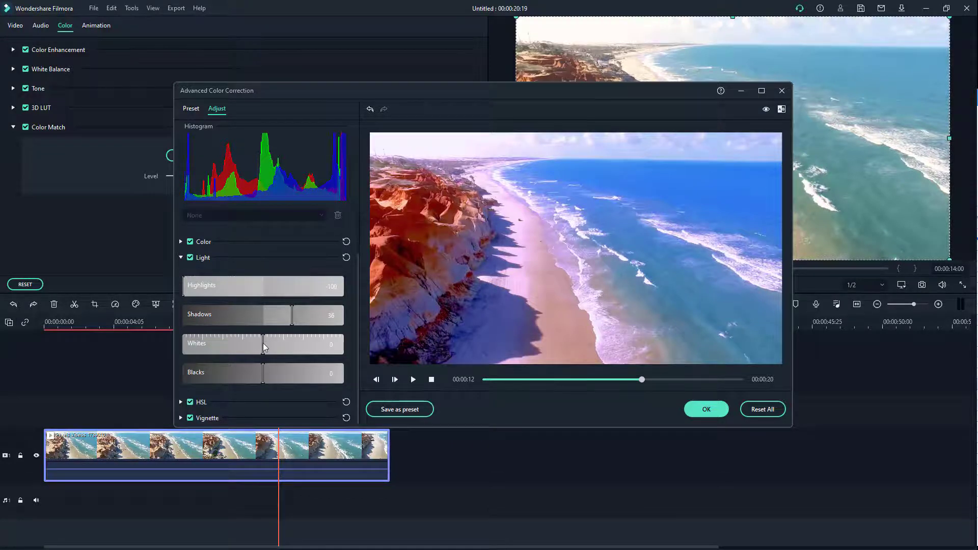
pyautogui.moveTo(263, 347); pyautogui.dragTo(294, 379)
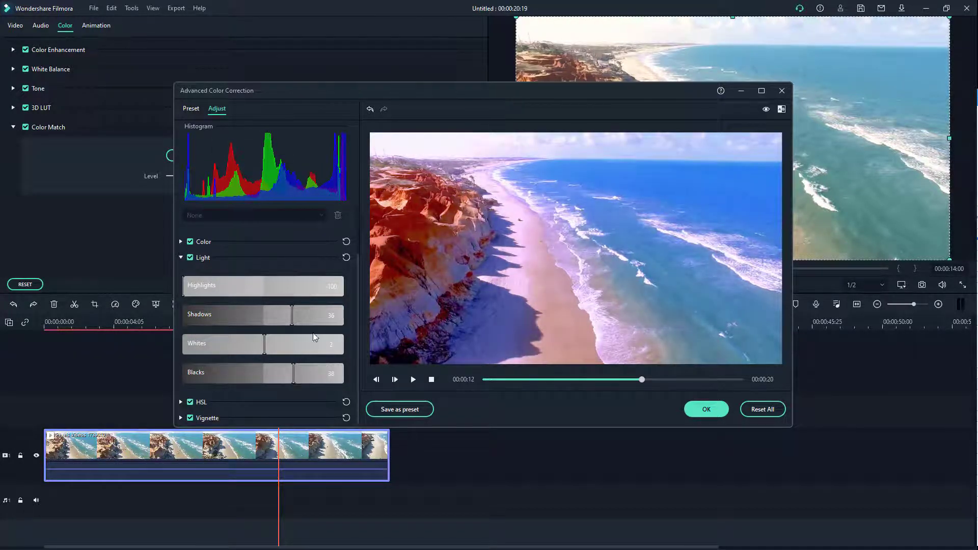
# Step: Try extreme Light adjustments with the Shadows at 100, the Whites at -100 and the Blacks at 100
pyautogui.moveTo(291, 316); pyautogui.dragTo(368, 320)
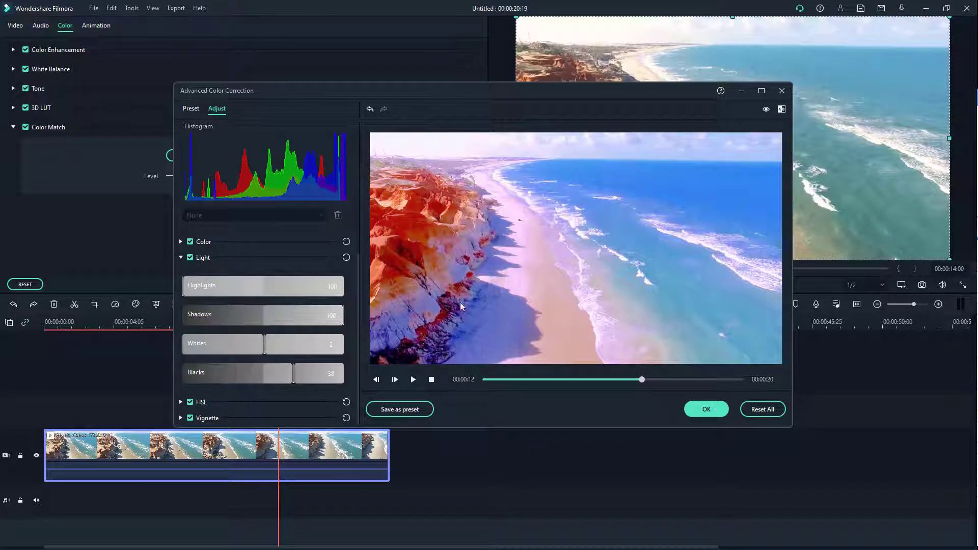
pyautogui.moveTo(277, 375); pyautogui.dragTo(142, 347)
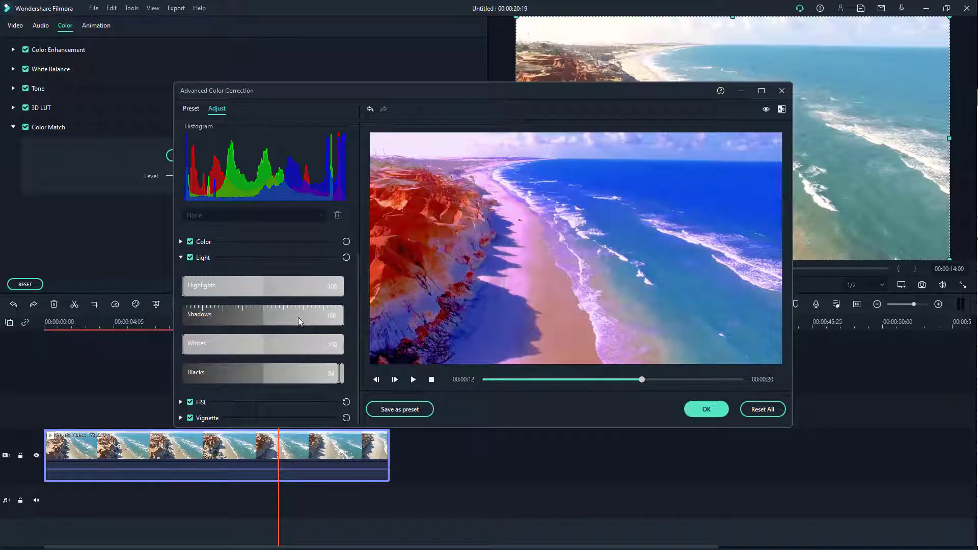
pyautogui.moveTo(337, 373); pyautogui.dragTo(359, 374)
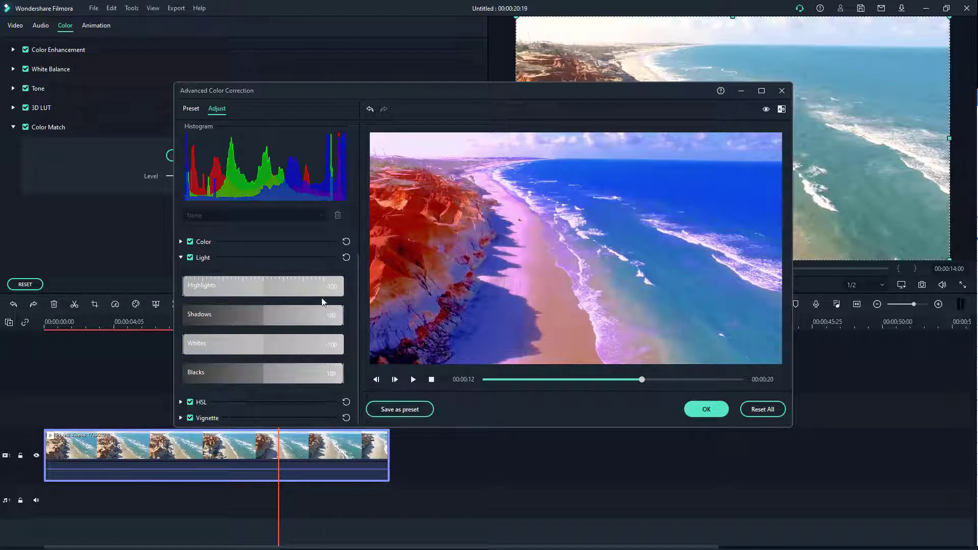
# Step: Set the Blacks to 0, the Whites to about 1 and the Shadows to about 38 in the Light adjustments
pyautogui.moveTo(335, 375); pyautogui.dragTo(264, 374)
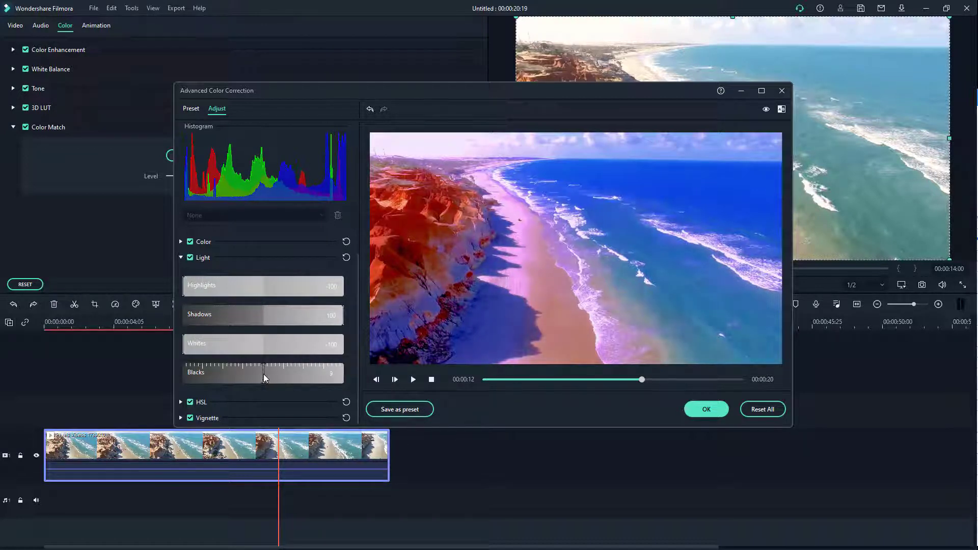
pyautogui.moveTo(191, 343); pyautogui.dragTo(264, 350)
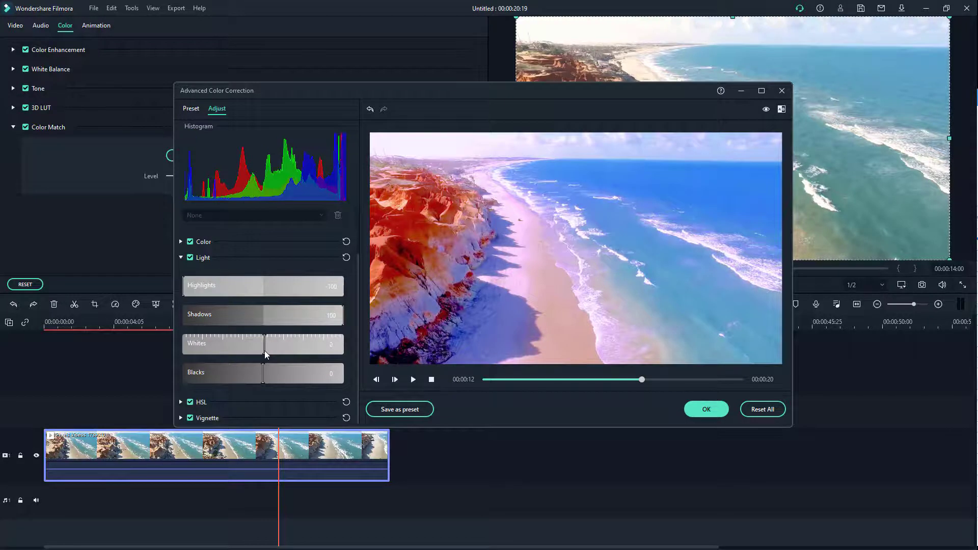
pyautogui.moveTo(337, 317); pyautogui.dragTo(293, 322)
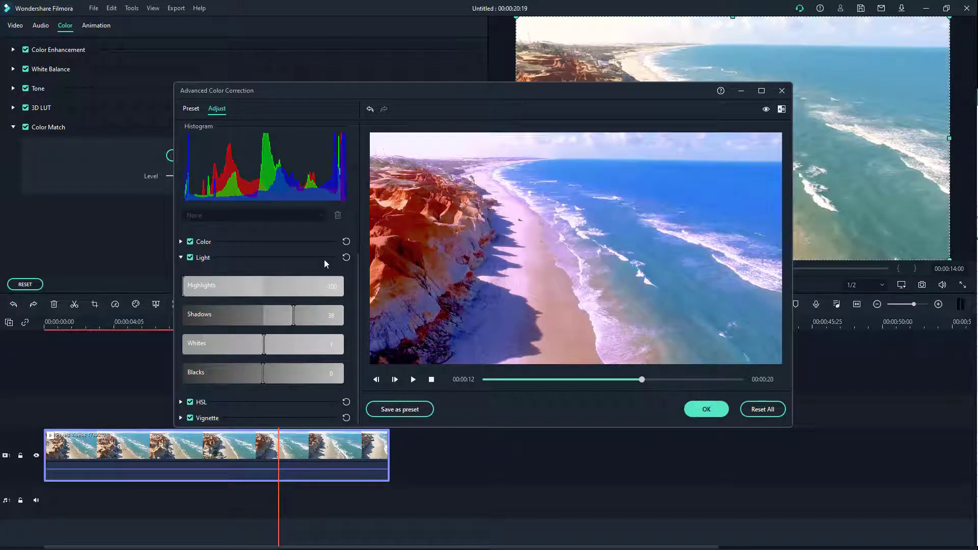
# Step: Collapse the Light adjustments and expand the HSL adjustments
pyautogui.click(181, 257)
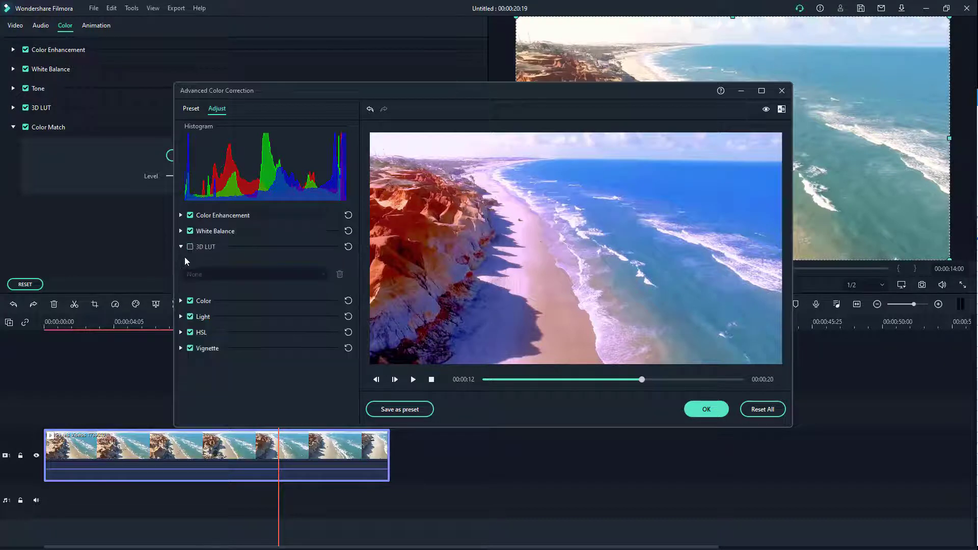
pyautogui.click(180, 332)
pyautogui.scroll(-2, 227, 336)
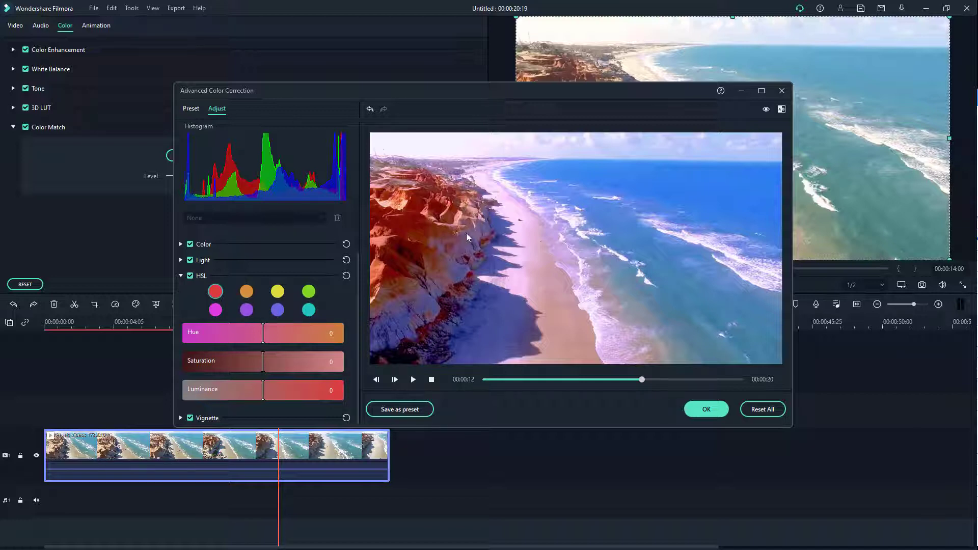
# Step: Try slight HSL changes on the red, cyan and blue colors, with the blue Hue at -4 and Saturation at -2
pyautogui.moveTo(264, 338)
pyautogui.mouseDown()
pyautogui.moveTo(301, 332)
pyautogui.moveTo(246, 334)
pyautogui.moveTo(358, 341)
pyautogui.moveTo(194, 333)
pyautogui.moveTo(262, 340)
pyautogui.mouseUp()
pyautogui.click(308, 310)
pyautogui.moveTo(262, 334); pyautogui.dragTo(261, 366)
pyautogui.click(277, 310)
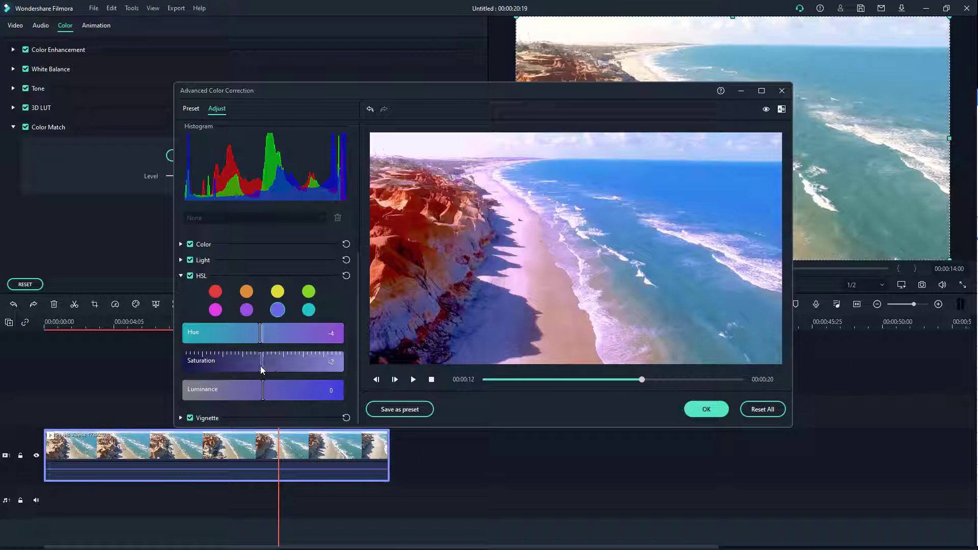
# Step: Test the red Saturation at -100 and at 4, and reset all HSL adjustments
pyautogui.click(219, 293)
pyautogui.moveTo(261, 360); pyautogui.dragTo(153, 363)
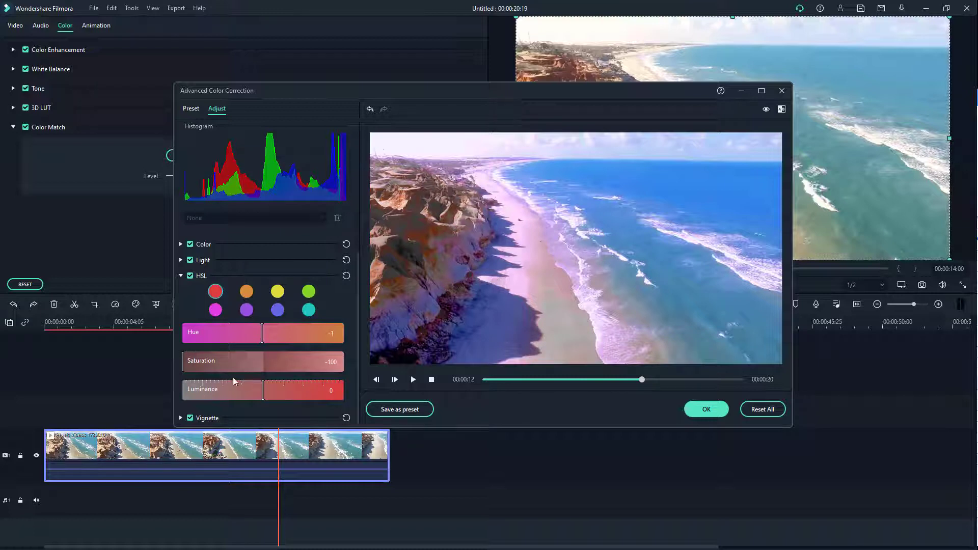
pyautogui.moveTo(260, 391)
pyautogui.mouseDown()
pyautogui.moveTo(351, 390)
pyautogui.moveTo(190, 396)
pyautogui.moveTo(324, 400)
pyautogui.moveTo(132, 398)
pyautogui.moveTo(347, 399)
pyautogui.moveTo(175, 395)
pyautogui.moveTo(336, 395)
pyautogui.moveTo(221, 394)
pyautogui.moveTo(329, 393)
pyautogui.moveTo(262, 394)
pyautogui.mouseUp()
pyautogui.moveTo(184, 362); pyautogui.dragTo(266, 365)
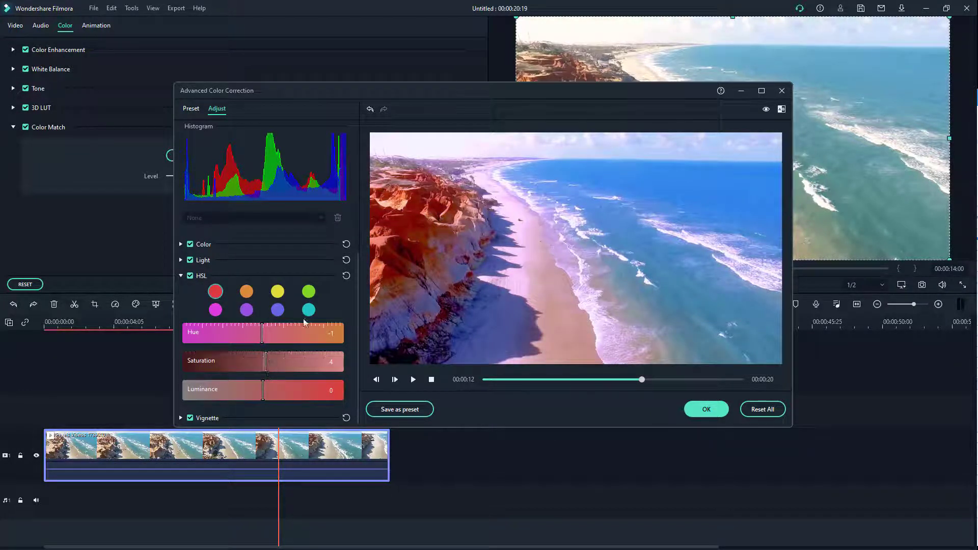
pyautogui.click(345, 276)
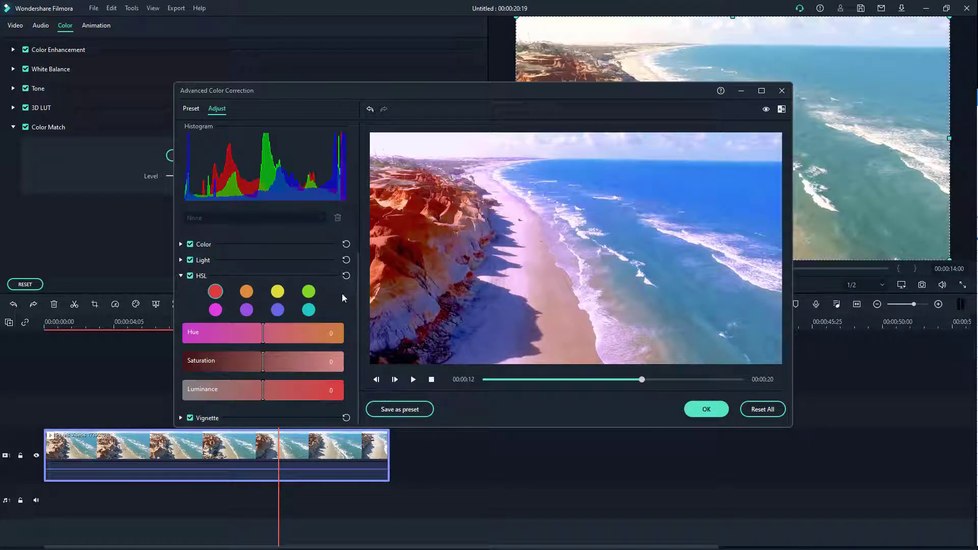
# Step: Adjust the Hue and Saturation of the blue color in HSL and raise its Luminance slightly
pyautogui.click(278, 310)
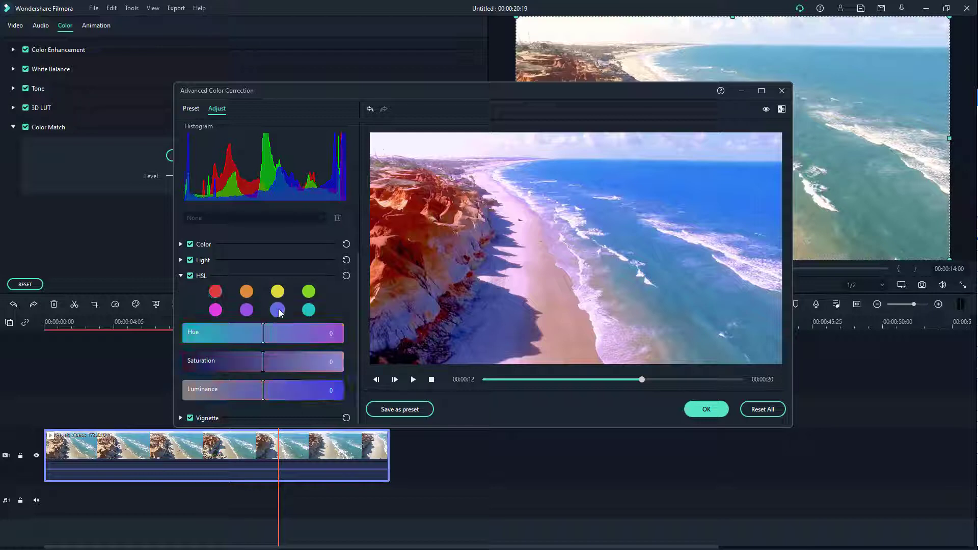
pyautogui.moveTo(264, 334); pyautogui.dragTo(263, 363)
pyautogui.moveTo(263, 396)
pyautogui.mouseDown()
pyautogui.moveTo(288, 395)
pyautogui.moveTo(276, 395)
pyautogui.mouseUp()
# Step: Set the cyan color's Hue to 12 and its Saturation to about 7 in HSL, and collapse the HSL adjustments
pyautogui.click(308, 310)
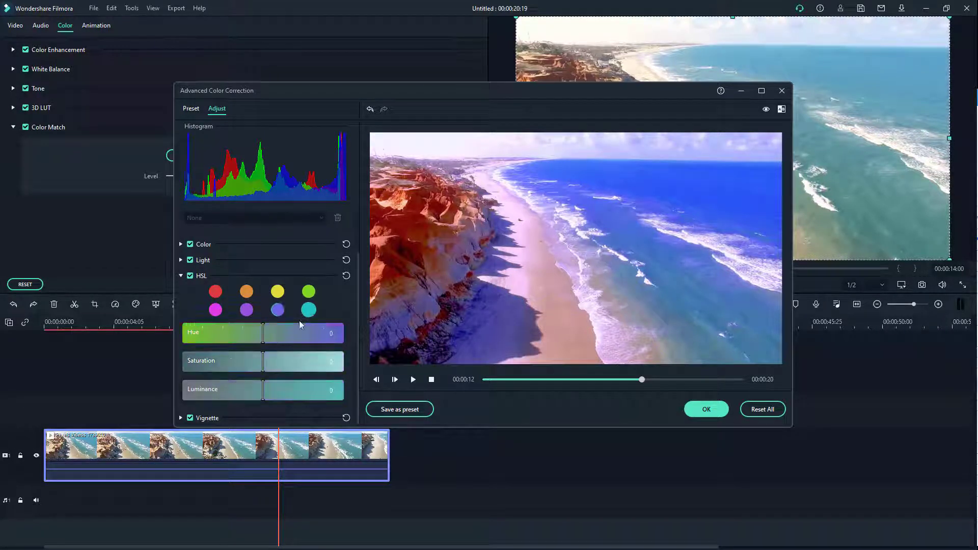
pyautogui.moveTo(266, 338); pyautogui.dragTo(268, 363)
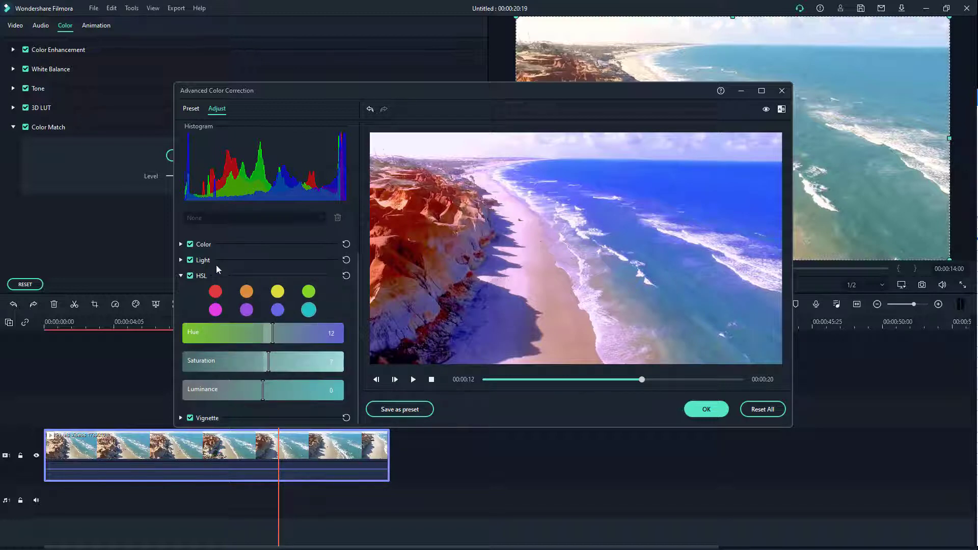
pyautogui.click(181, 275)
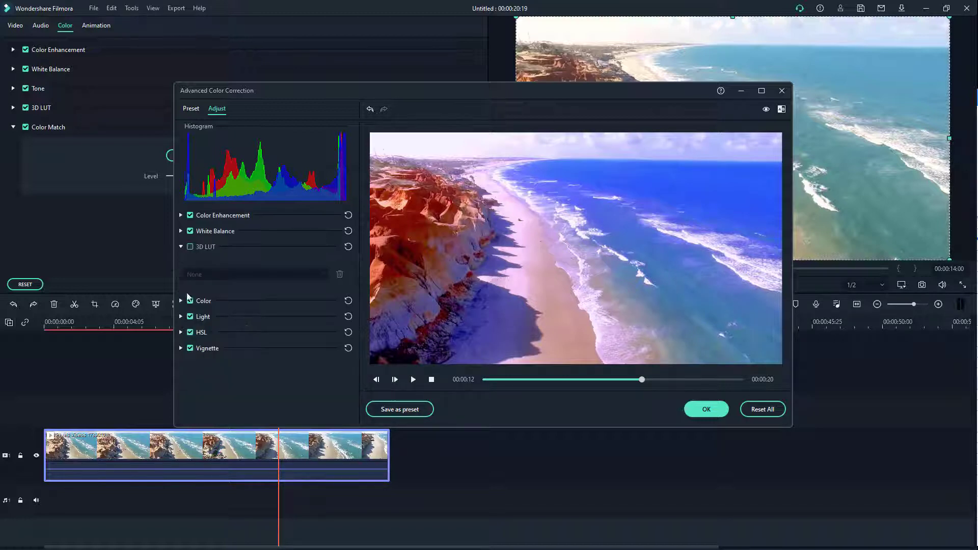
# Step: Try the Vignette with lightened and darkened edges, settling on an Amount of about -35 and a Size of about 58
pyautogui.click(181, 348)
pyautogui.scroll(-3, 242, 317)
pyautogui.moveTo(264, 275); pyautogui.dragTo(336, 282)
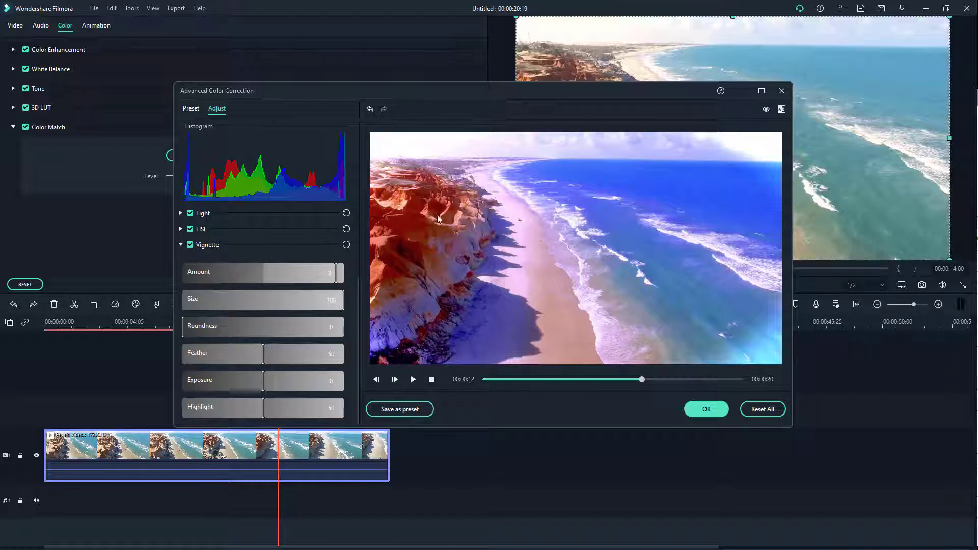
pyautogui.moveTo(336, 274); pyautogui.dragTo(235, 277)
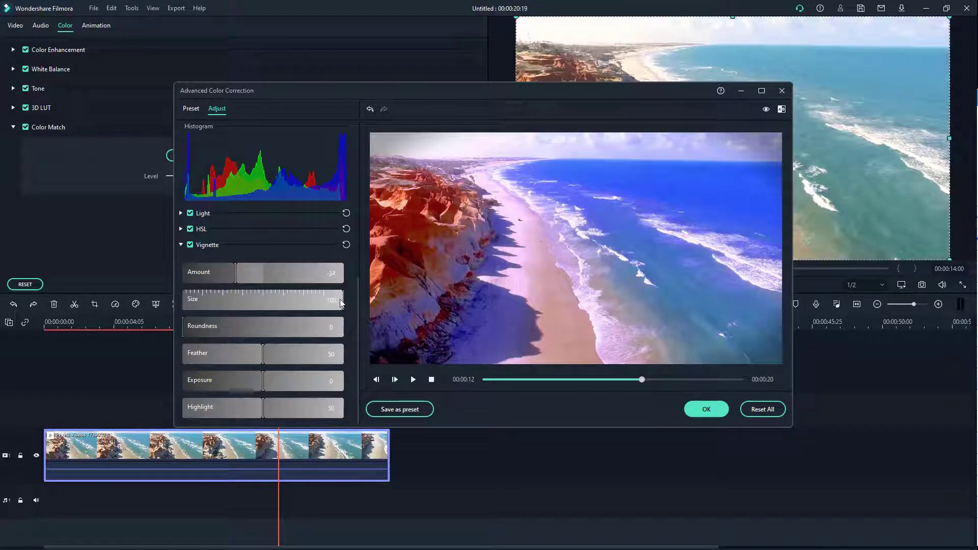
pyautogui.moveTo(340, 299); pyautogui.dragTo(264, 299)
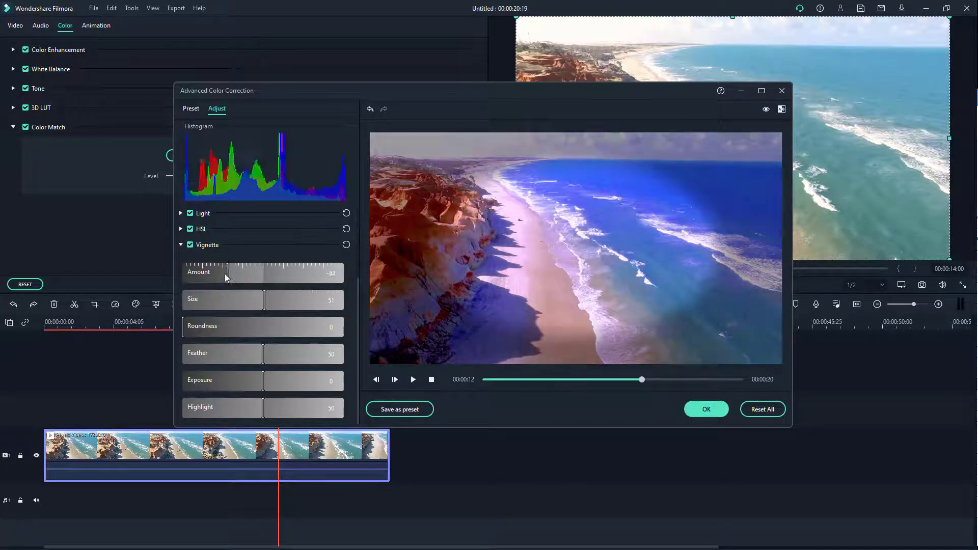
pyautogui.moveTo(225, 274); pyautogui.dragTo(277, 299)
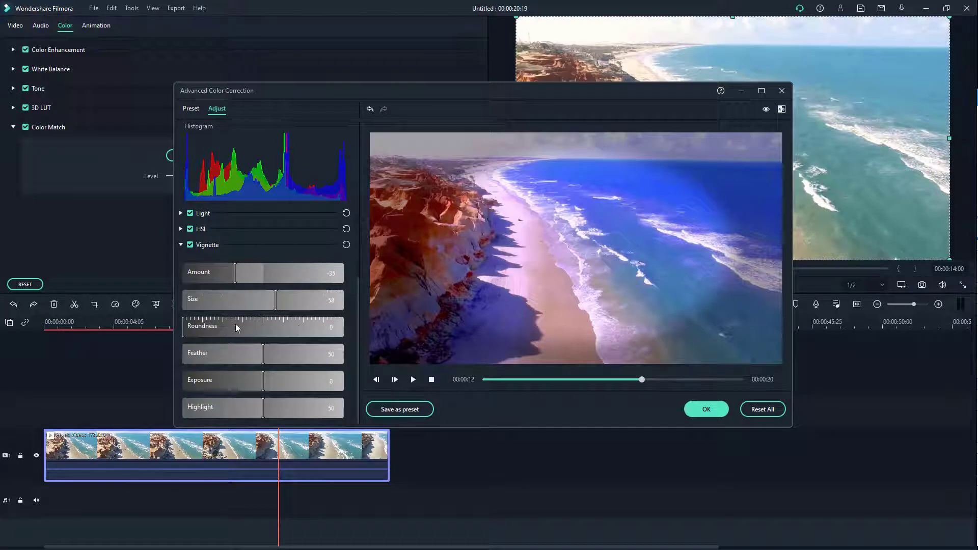
# Step: Set the Vignette's Roundness to 0, Feather to 100, Exposure to 4 and Highlight to 54, and collapse its settings
pyautogui.moveTo(236, 327); pyautogui.dragTo(161, 327)
pyautogui.moveTo(264, 353); pyautogui.dragTo(344, 362)
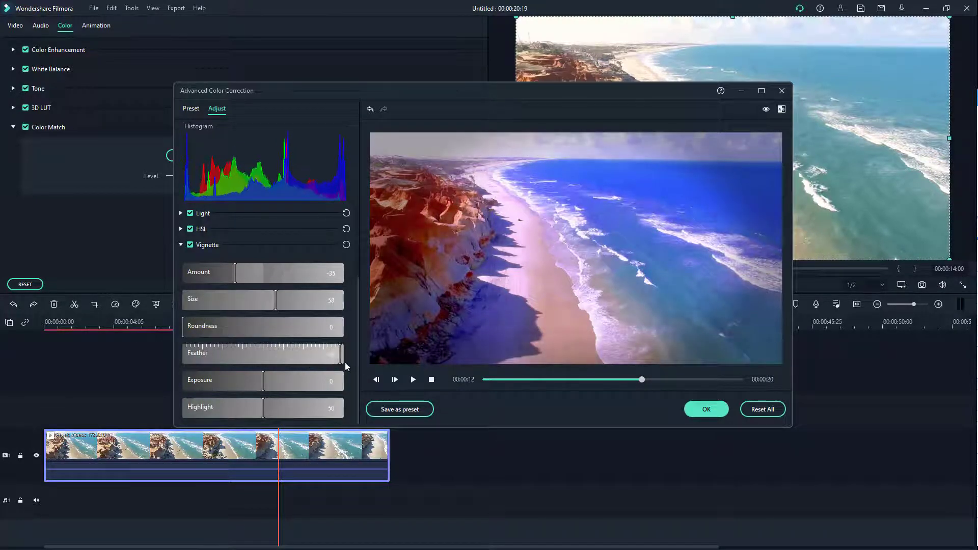
pyautogui.moveTo(412, 362); pyautogui.dragTo(347, 356)
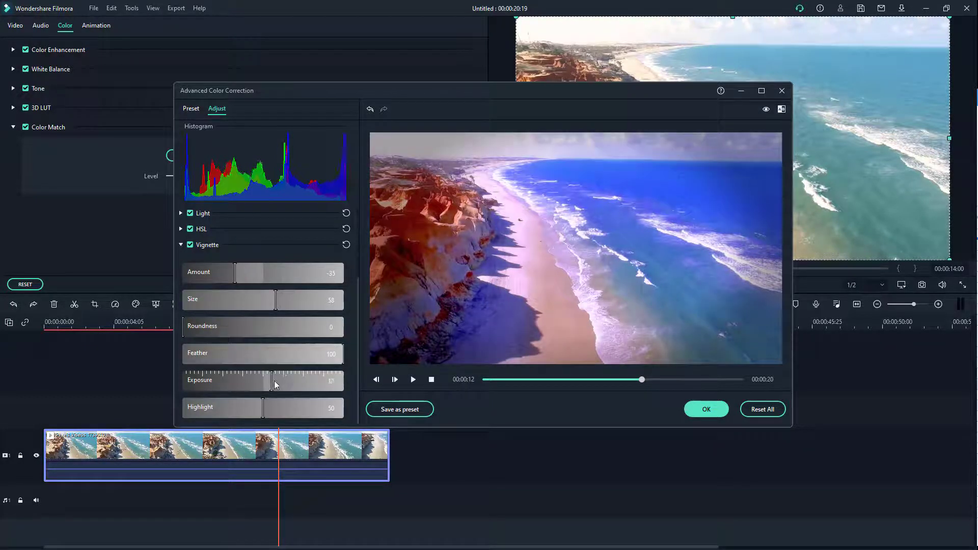
pyautogui.moveTo(274, 385); pyautogui.dragTo(274, 420)
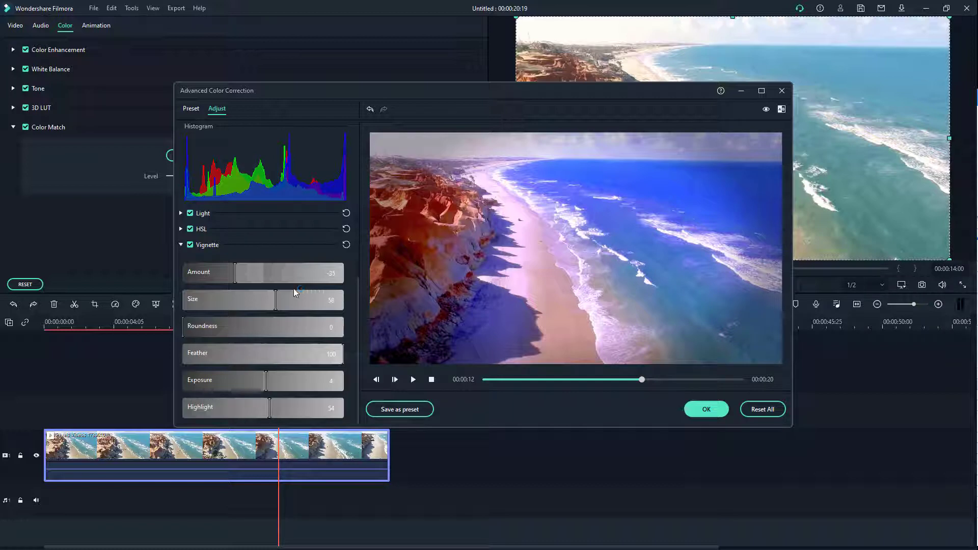
pyautogui.scroll(3, 294, 288)
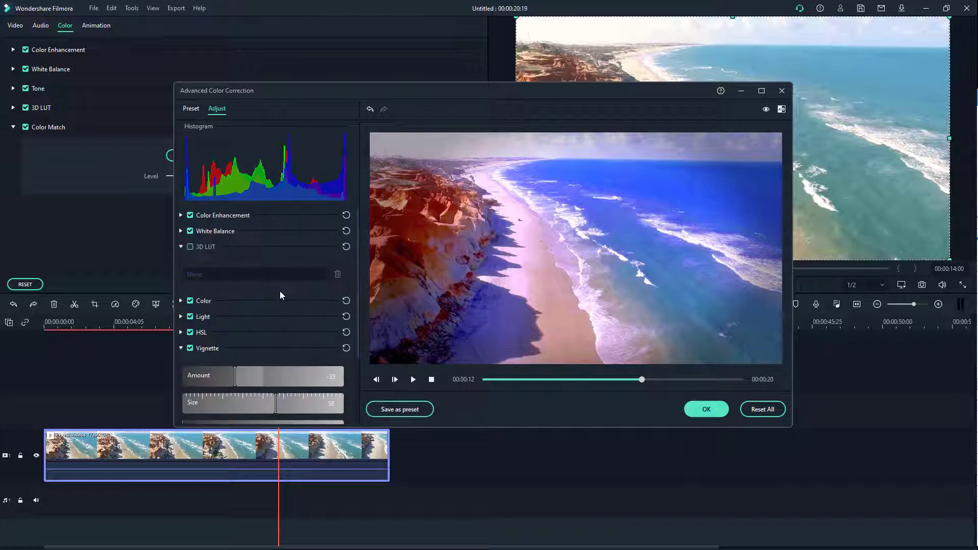
pyautogui.click(181, 349)
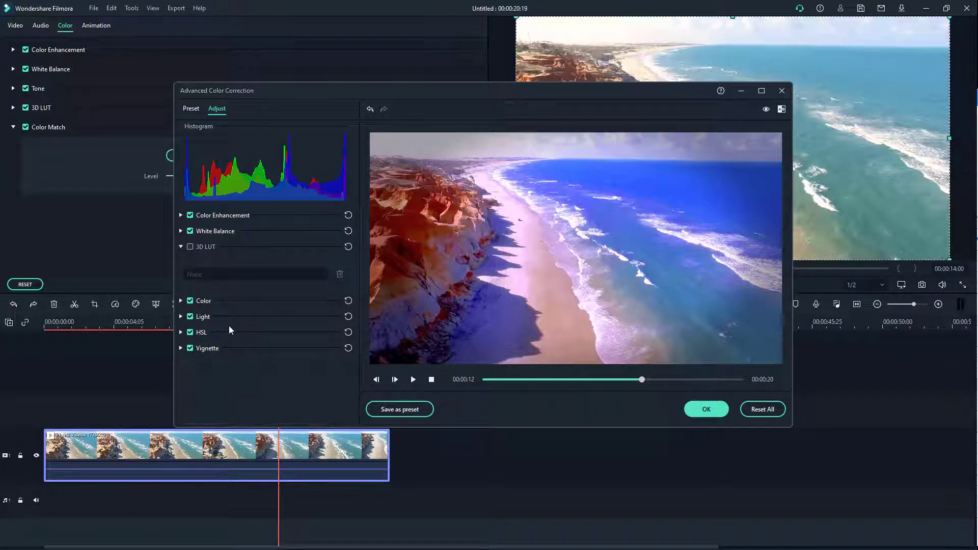